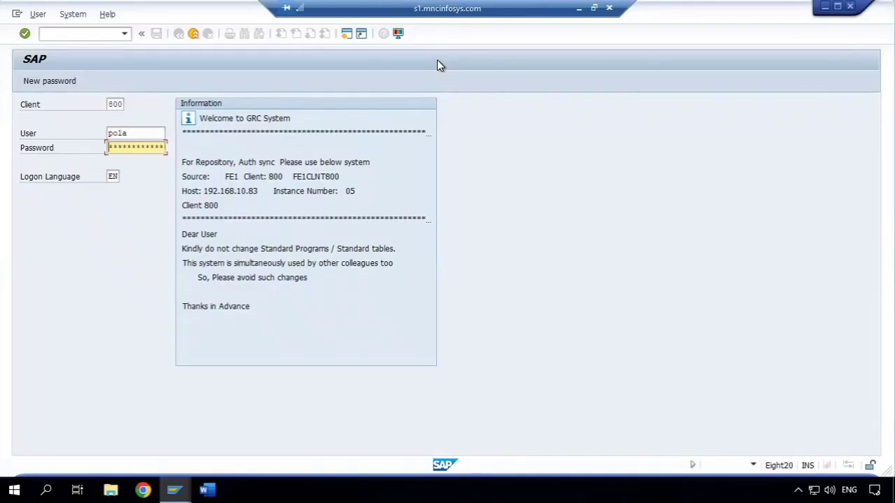
Log on to client 800 and open the ABAP Editor with transaction se38.
key(Return)
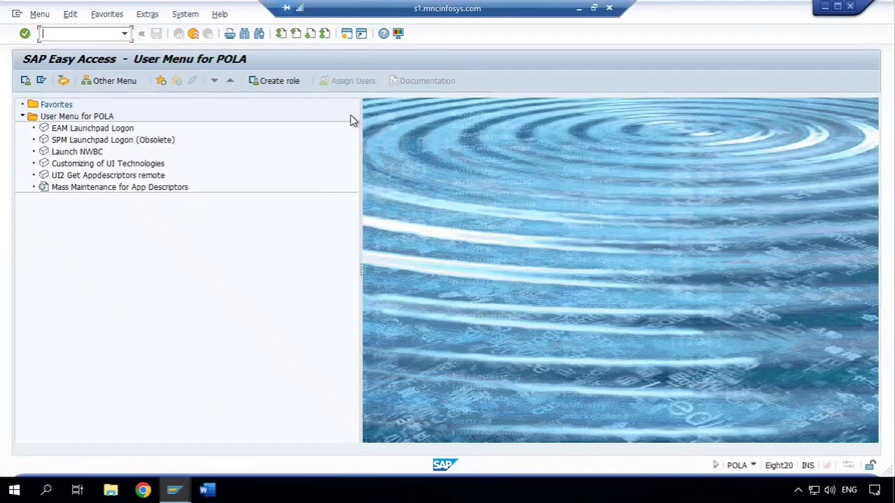
click(185, 15)
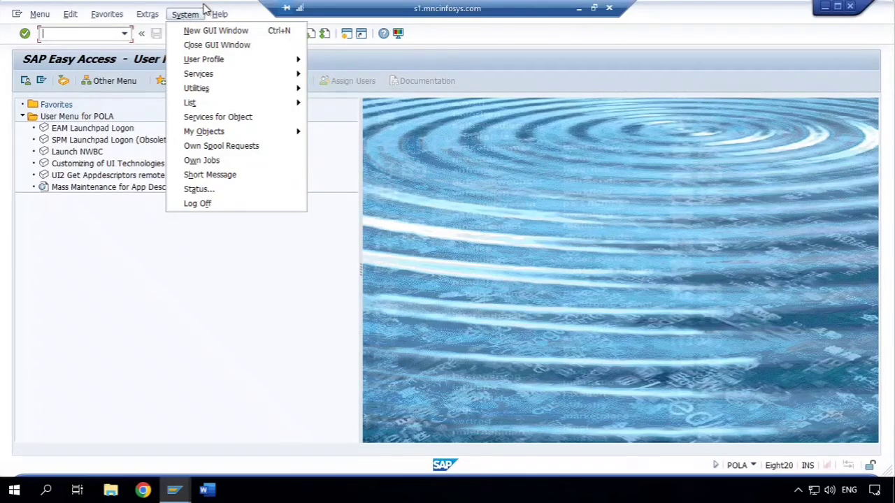
click(205, 7)
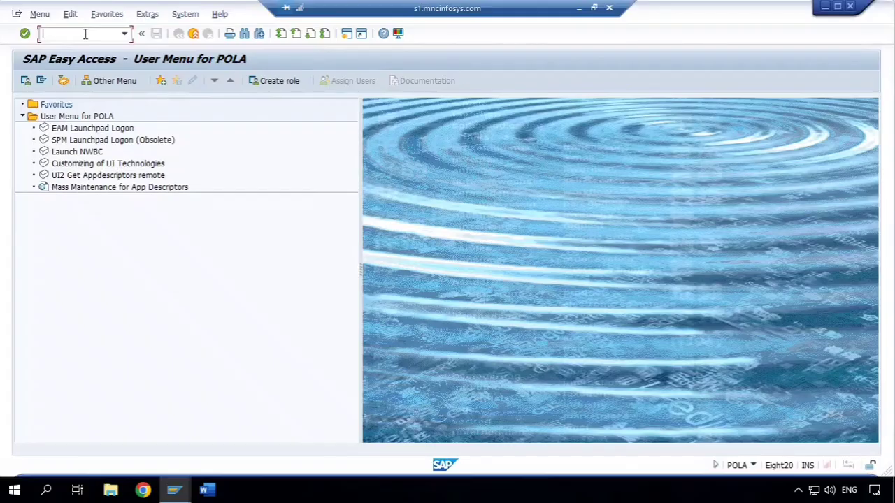
text(se38)
key(Return)
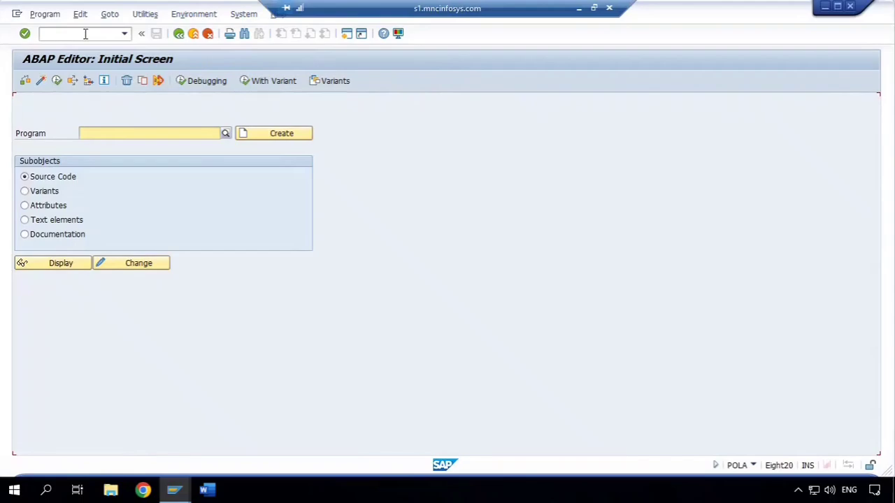
Run the program GRAC_RULE_SET_MANAGER from the ABAP Editor to view its execution modes.
text(GRA)
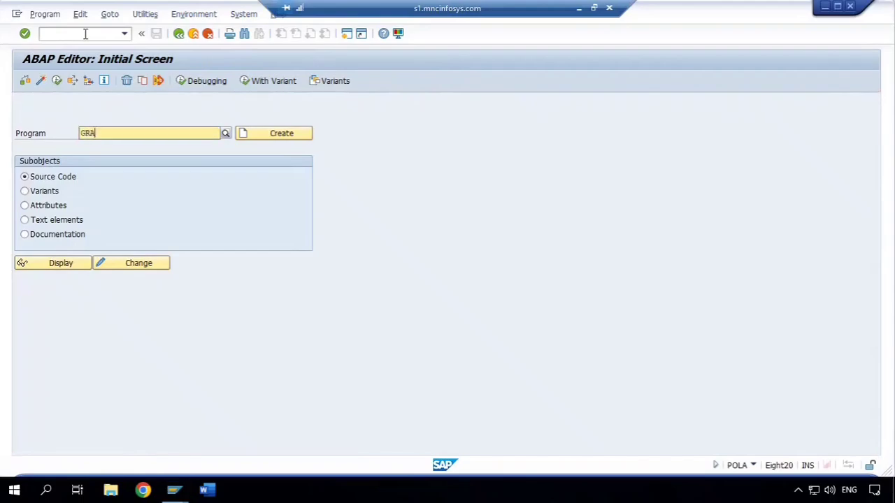
text(C_)
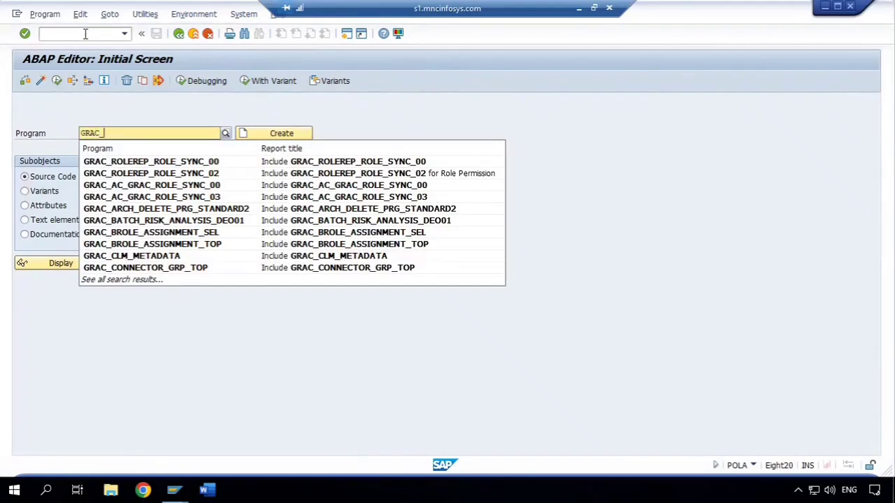
text(RULE_SET_MANAGER)
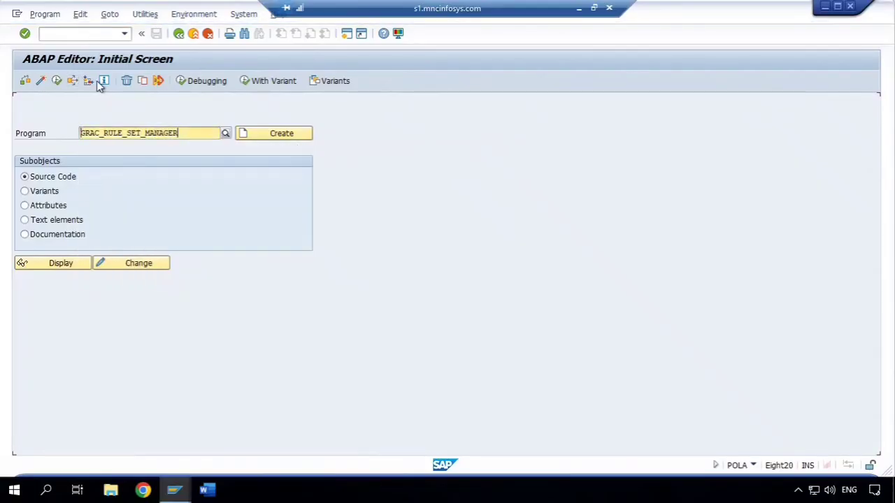
click(57, 81)
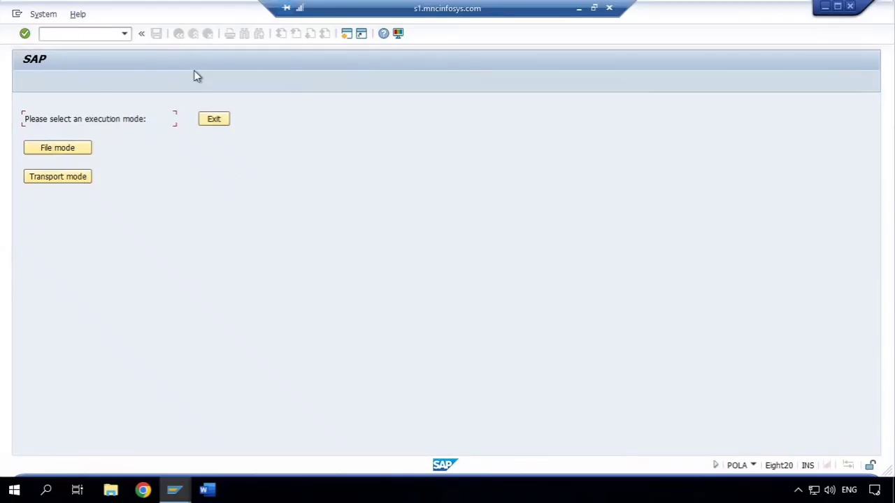
Restart the ABAP Editor with /nse38, run GRAC_UPLOAD_RULES to view its upload fields, and return to the initial screen.
click(64, 35)
text(/nse38)
key(Return)
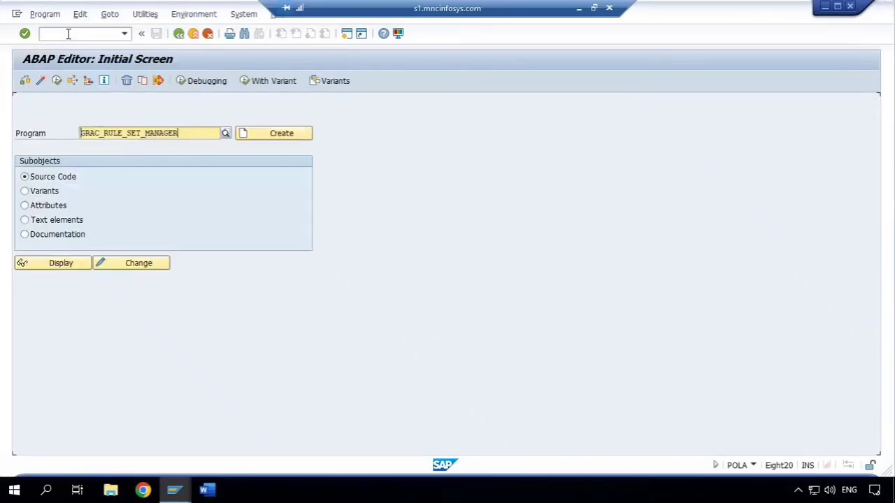
key(Delete)
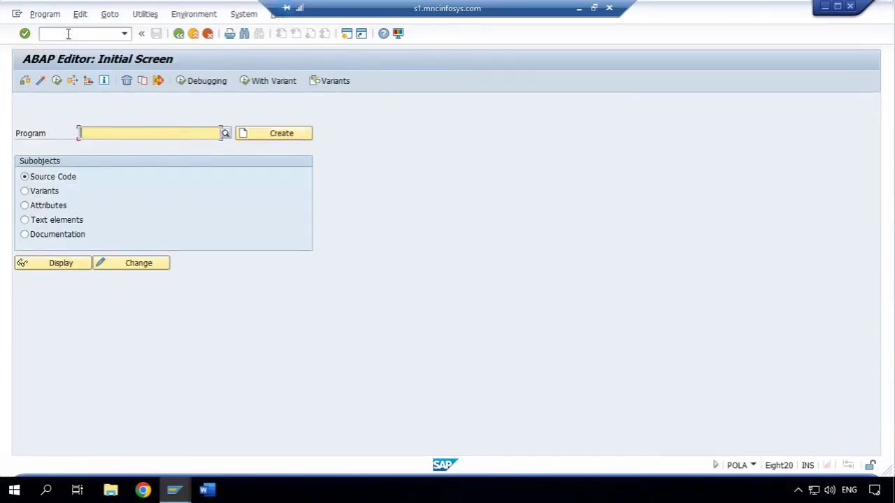
text(GRAC_)
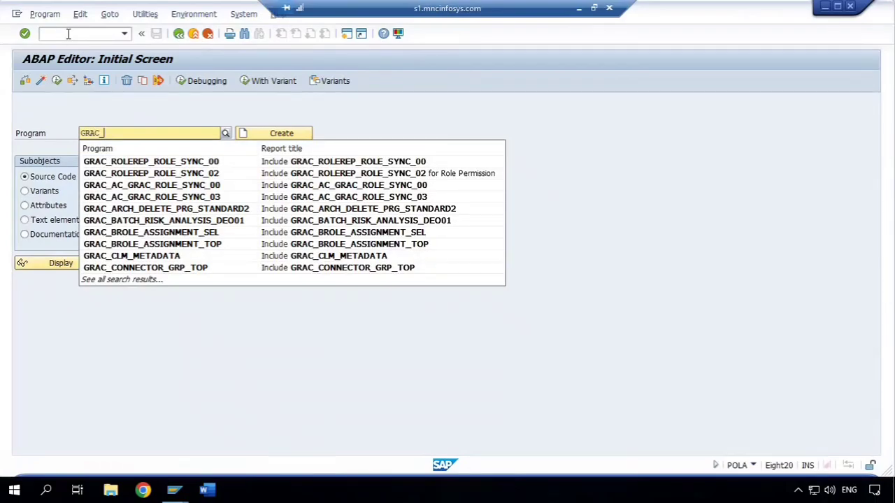
text(UPLOAD_r)
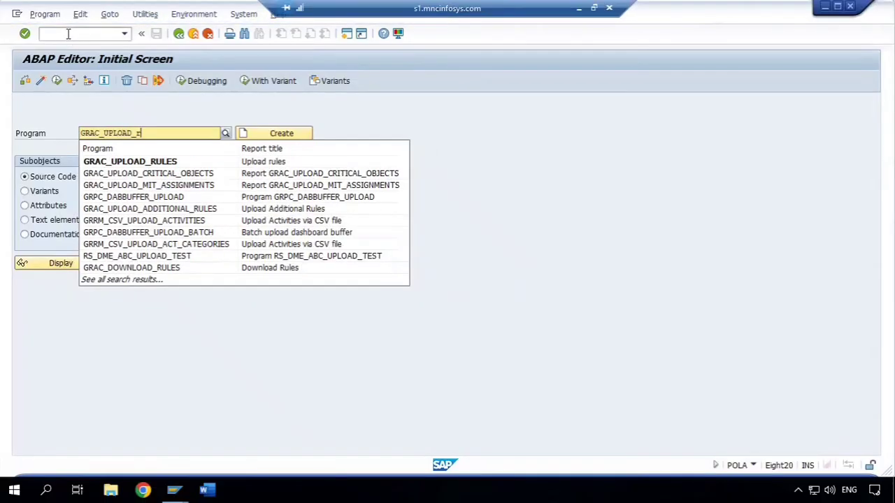
key(Down)
key(Return)
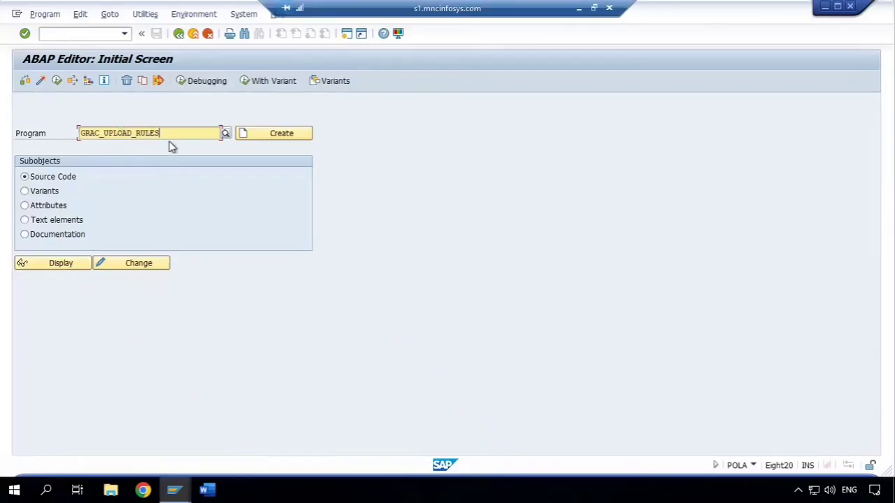
click(58, 81)
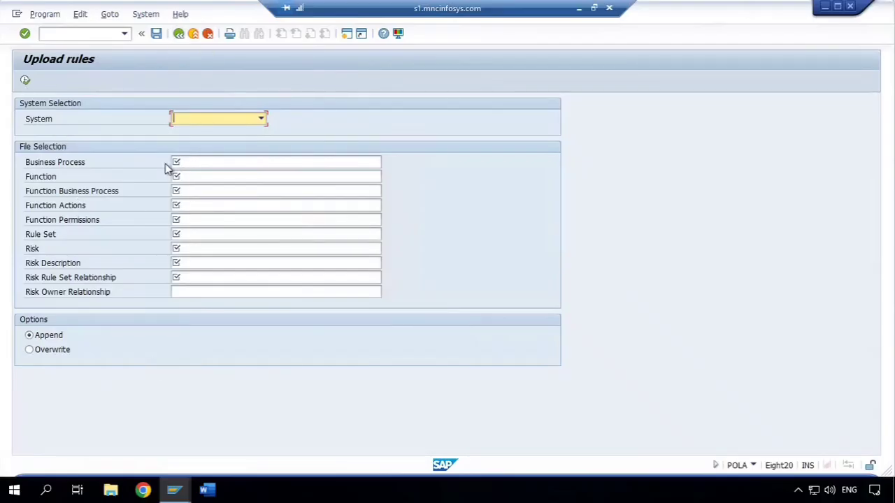
click(179, 33)
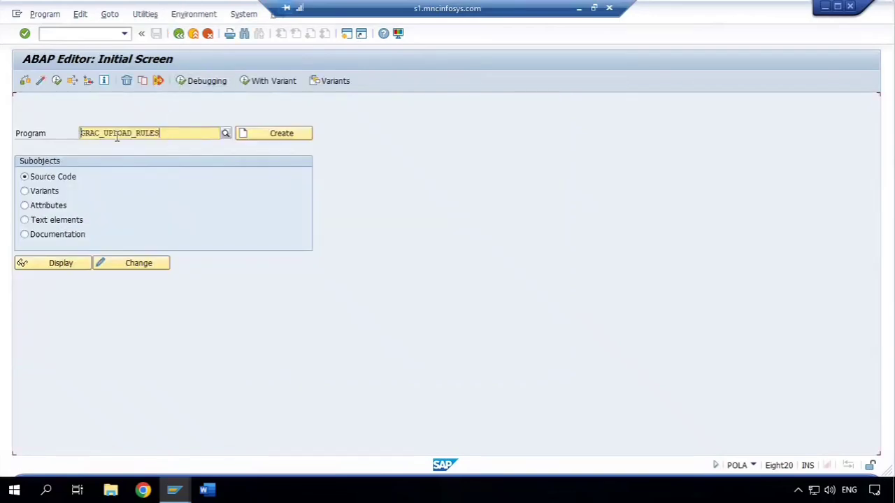
Replace the program with grac_rule_set_manager, run it and choose file mode.
double_click(164, 133)
key(BackSpace)
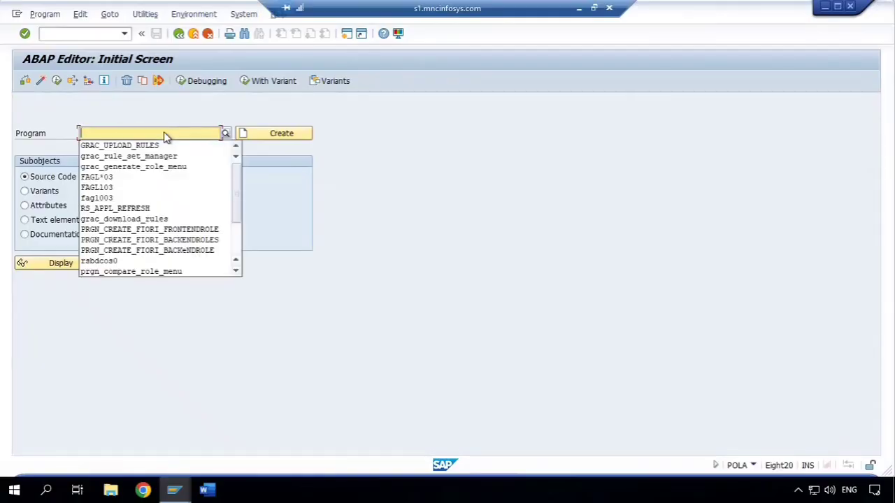
key(Return)
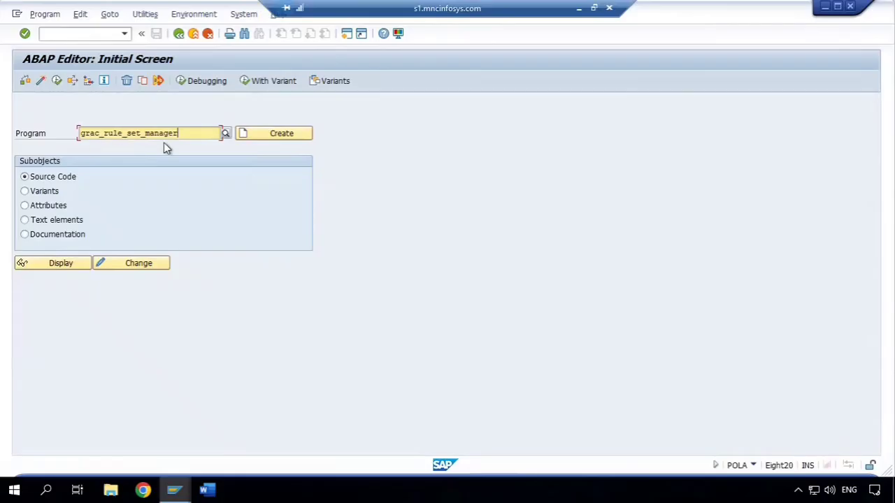
click(56, 81)
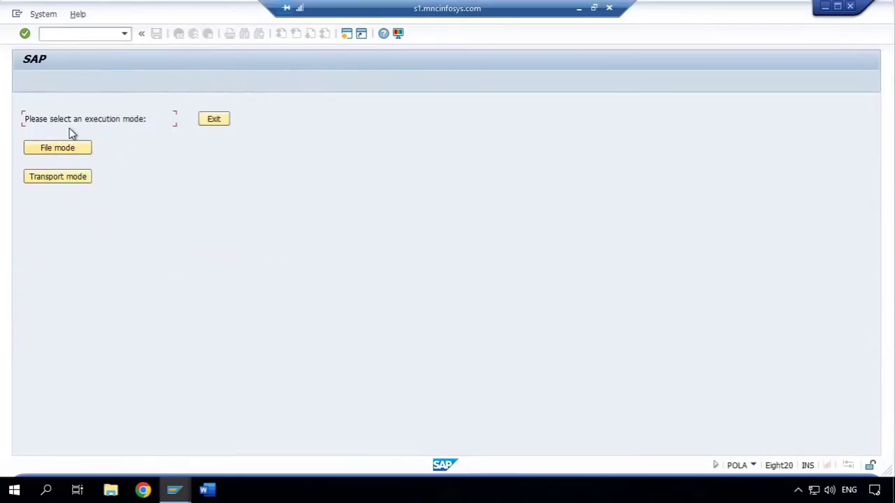
click(67, 151)
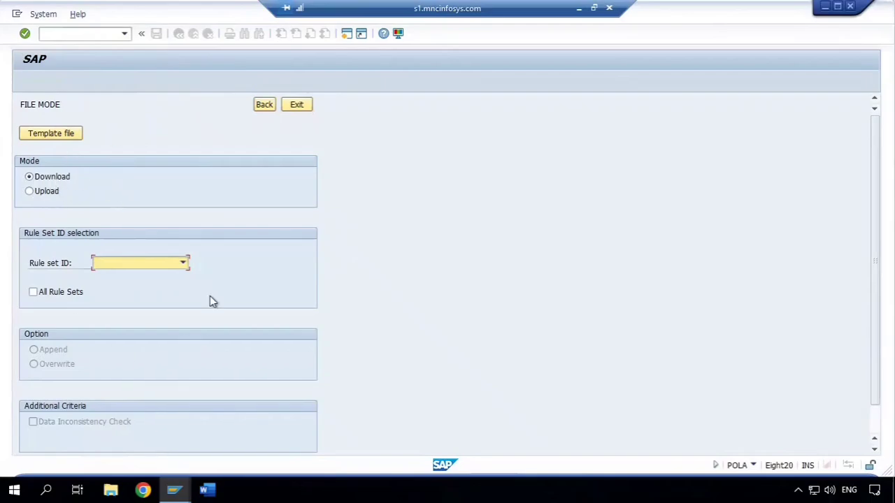
click(182, 265)
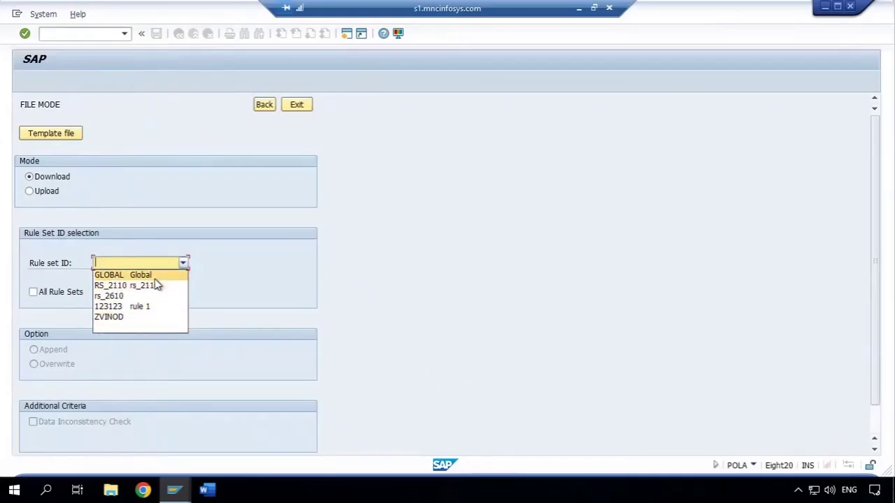
click(156, 277)
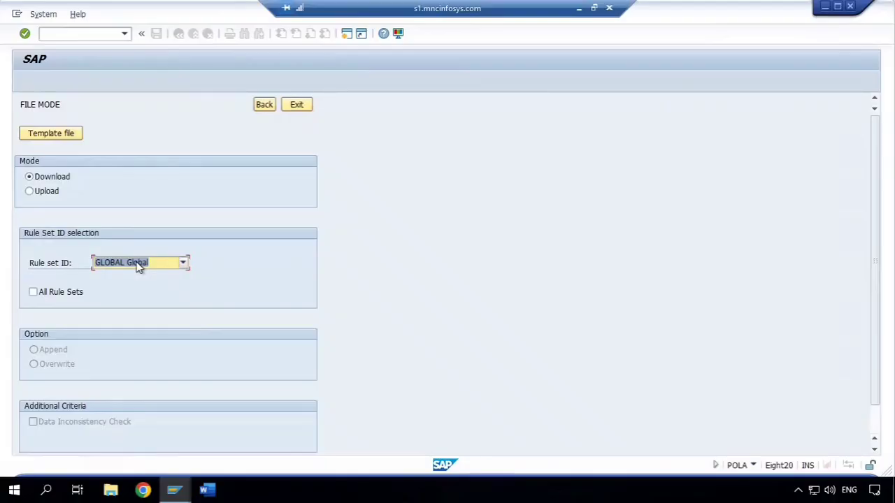
click(183, 264)
click(264, 280)
click(35, 292)
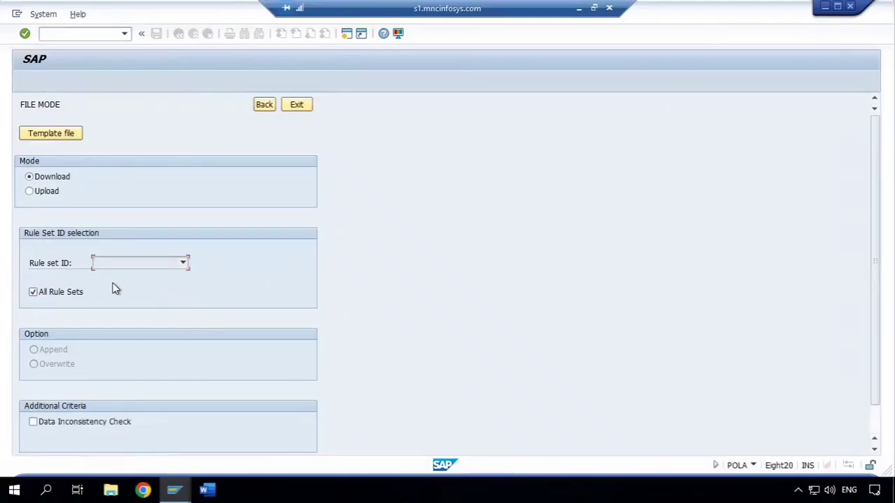
click(39, 292)
Download the RS_2110 rule set to the Desktop as RS_2110_RULE_SET_MASTER_DATA_20251029.
click(183, 265)
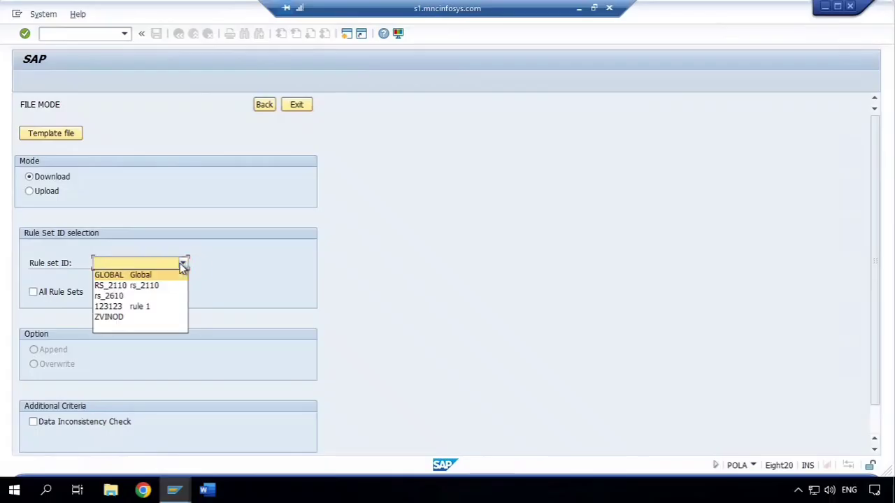
click(130, 285)
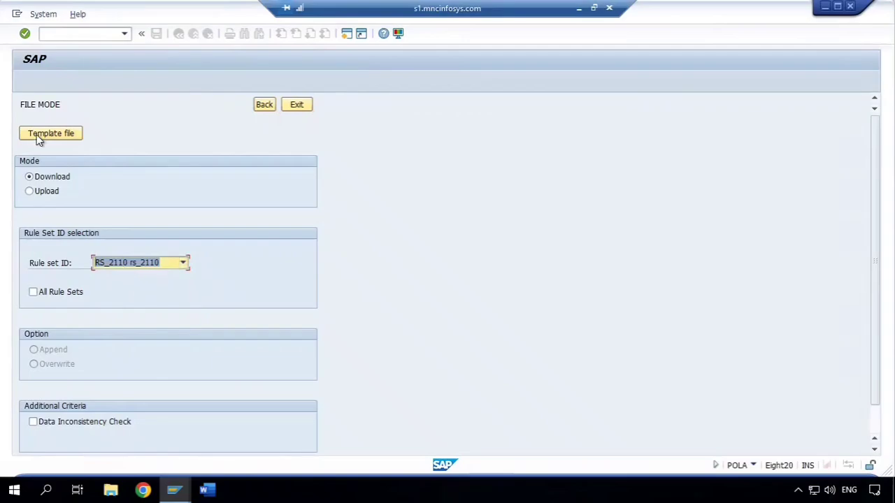
scroll(390, 245, down, 1)
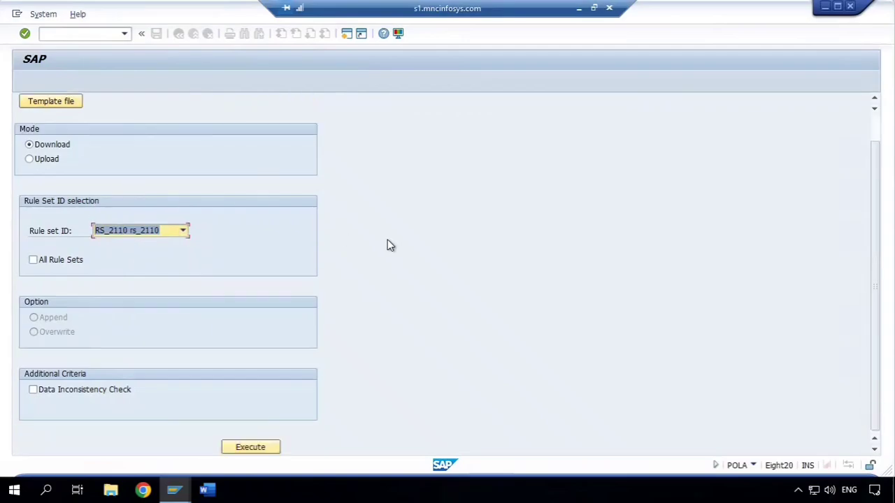
click(256, 449)
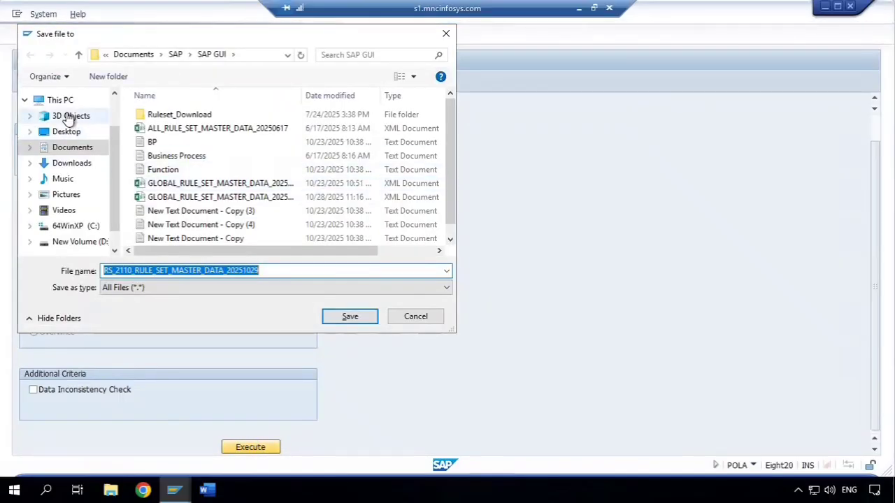
click(68, 132)
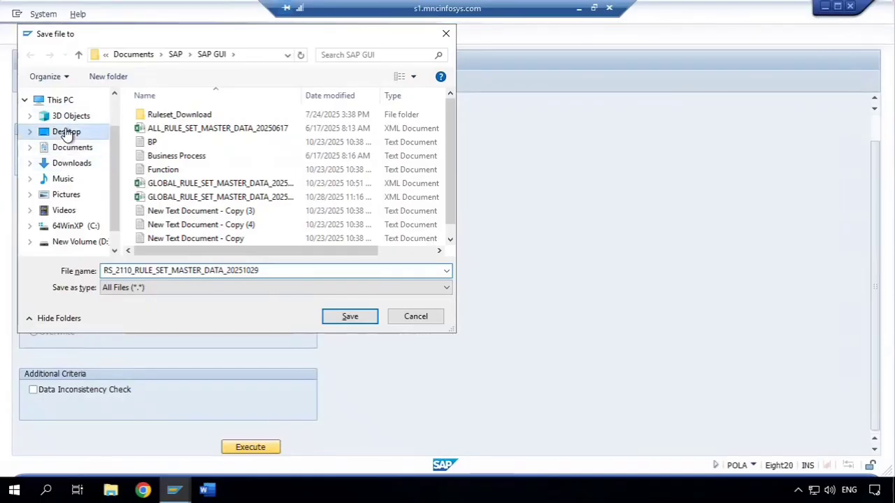
click(342, 319)
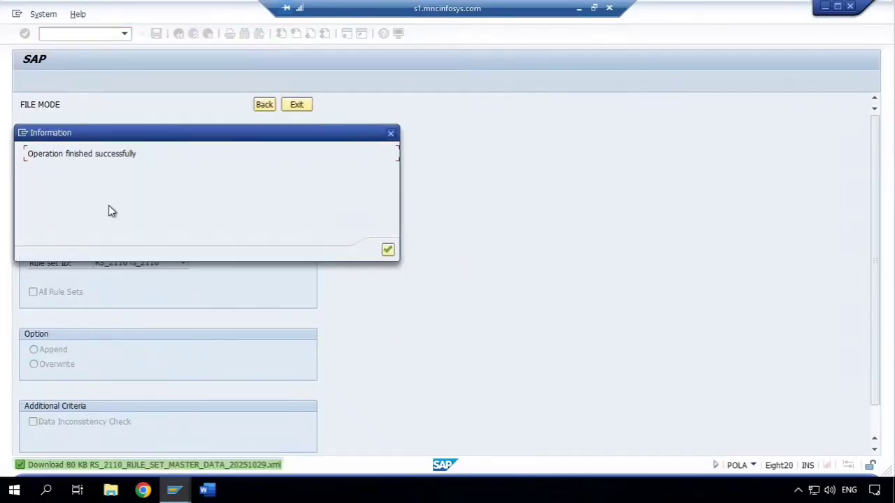
click(387, 251)
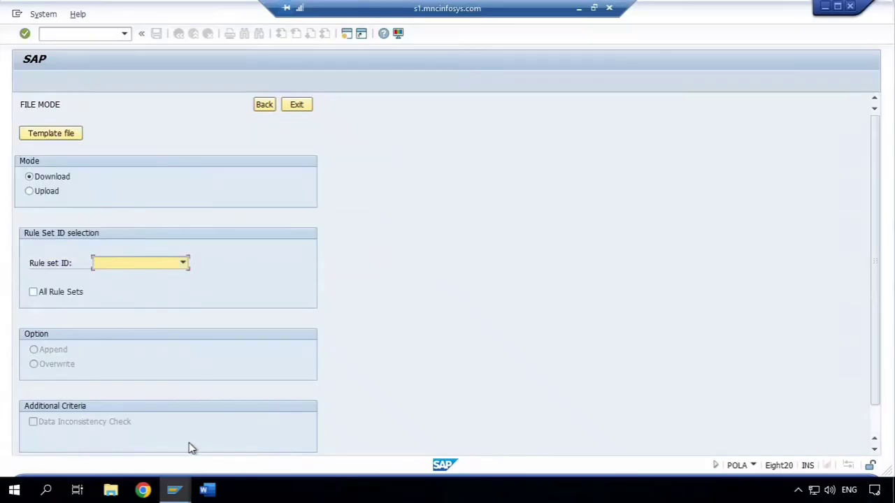
Open the downloaded RS_2110_RULE_SET_MASTER_DATA_20251029 file in Excel from File Explorer's recent files.
click(108, 487)
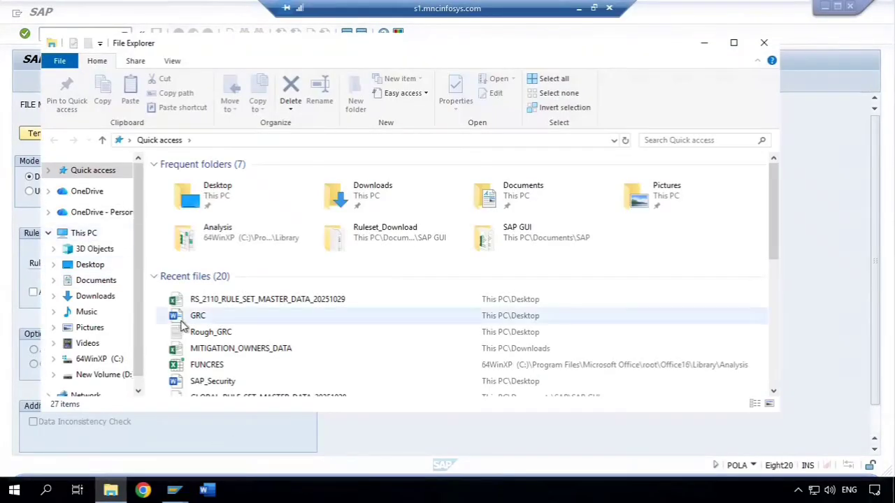
click(238, 305)
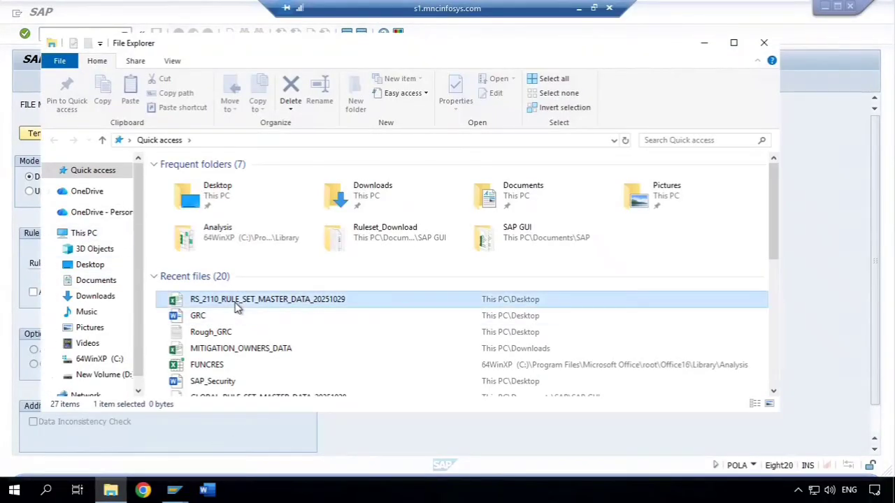
double_click(297, 304)
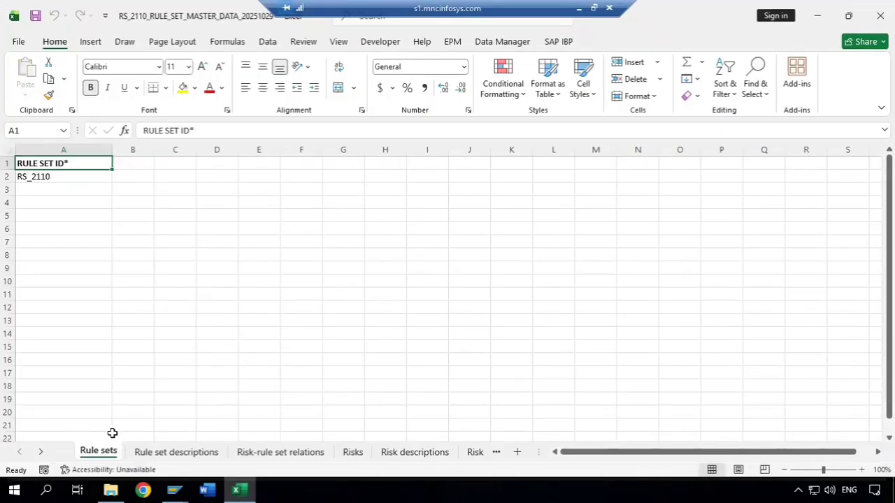
Review the Rule set descriptions sheet and the risk ID assigned on the Risk-rule set relations sheet.
key(ctrl+Page_Down)
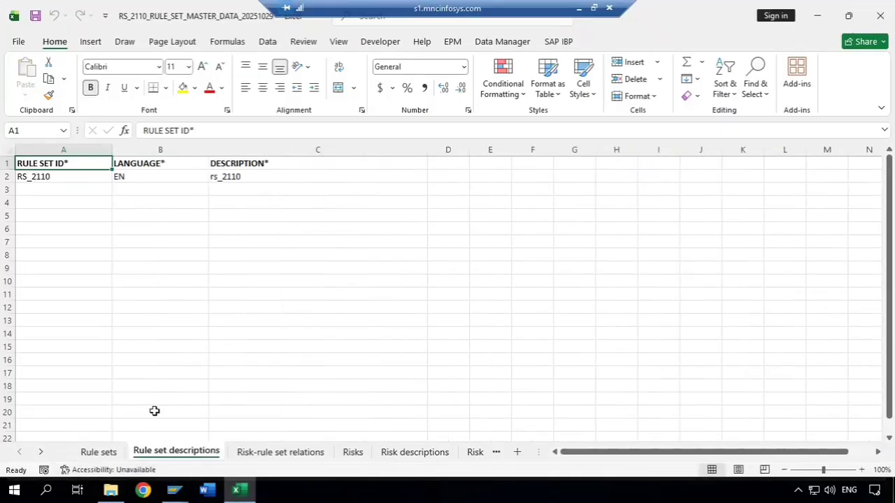
key(ctrl+Page_Down)
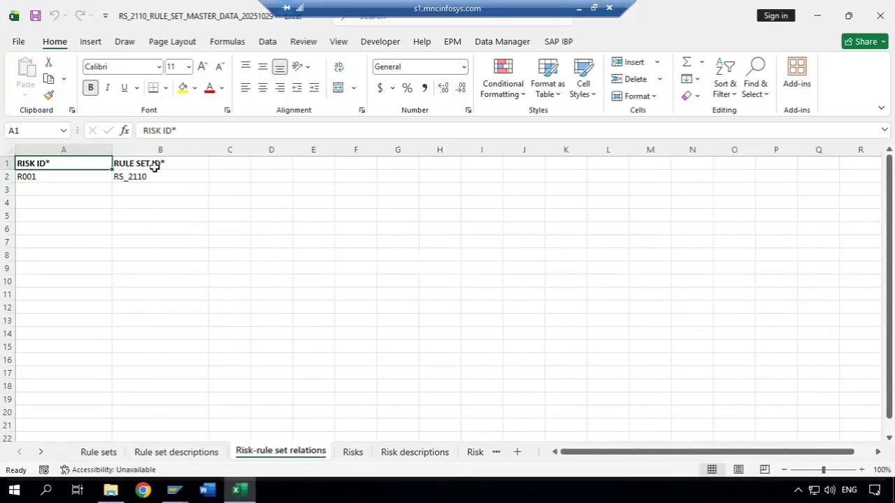
click(43, 176)
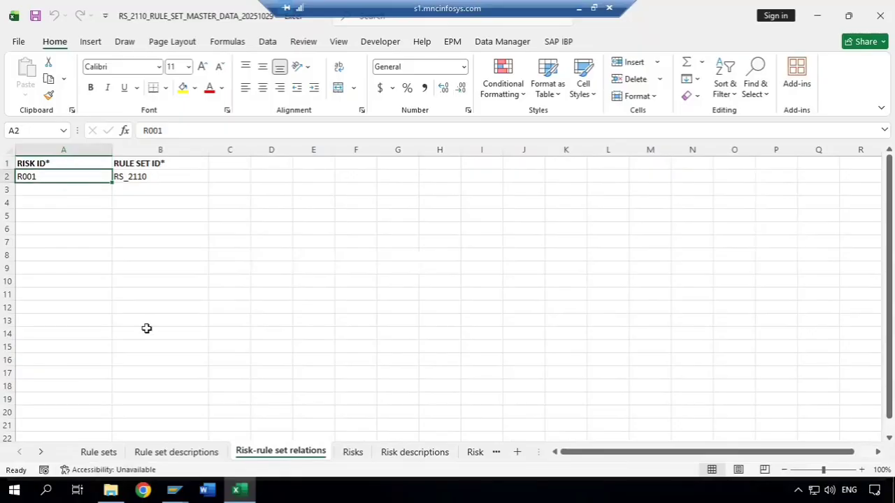
On the Risks sheet, review the risk ID, risk level, business process ID, risk type and active status of the exported risk.
key(ctrl+Page_Down)
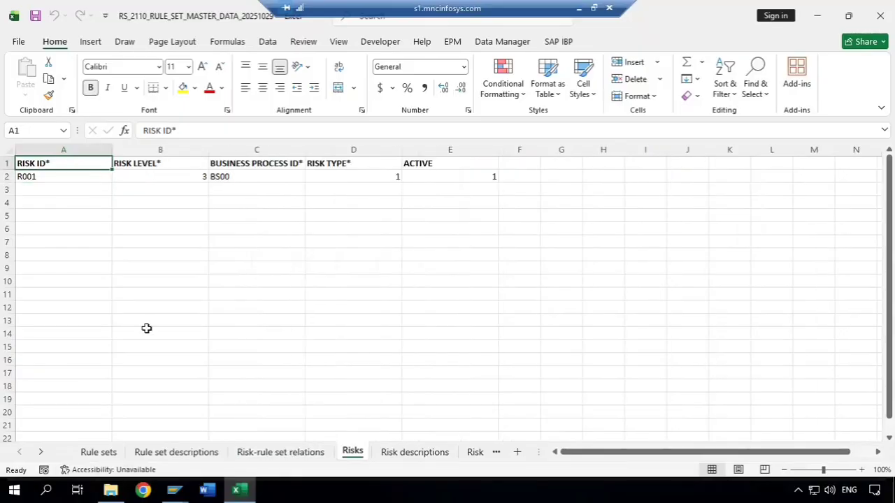
click(49, 178)
click(139, 178)
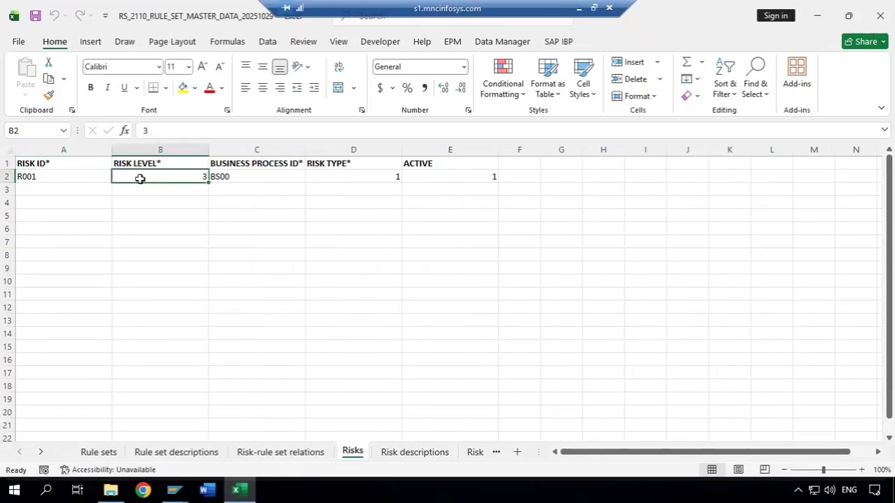
click(251, 177)
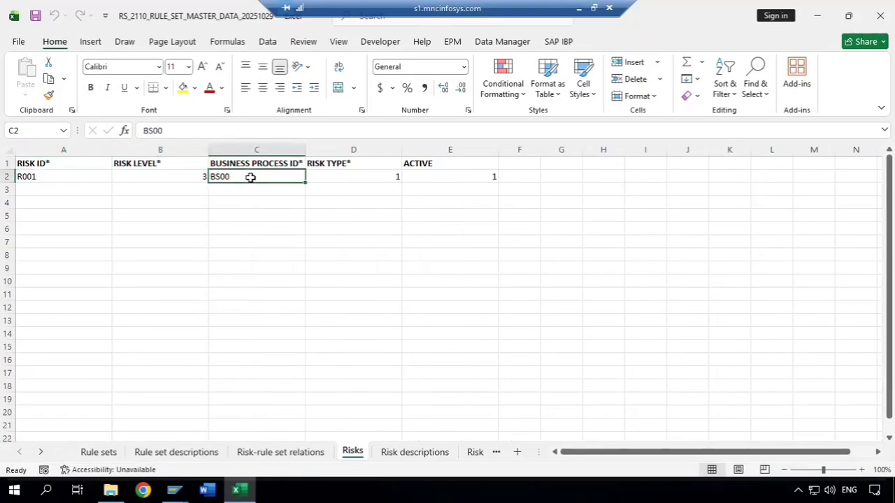
click(335, 172)
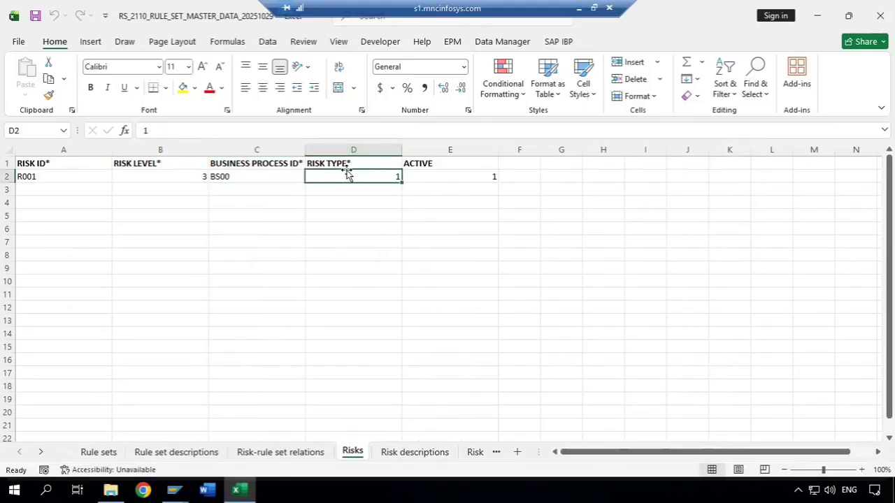
click(479, 174)
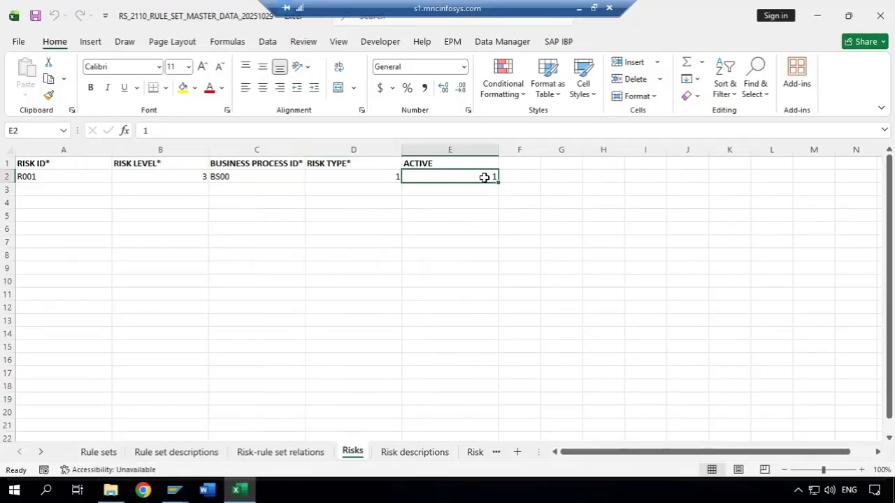
Review the Risk descriptions, Risk owners and Risk-function relations sheets, checking the exported risk's description and linked functions.
key(ctrl+Page_Down)
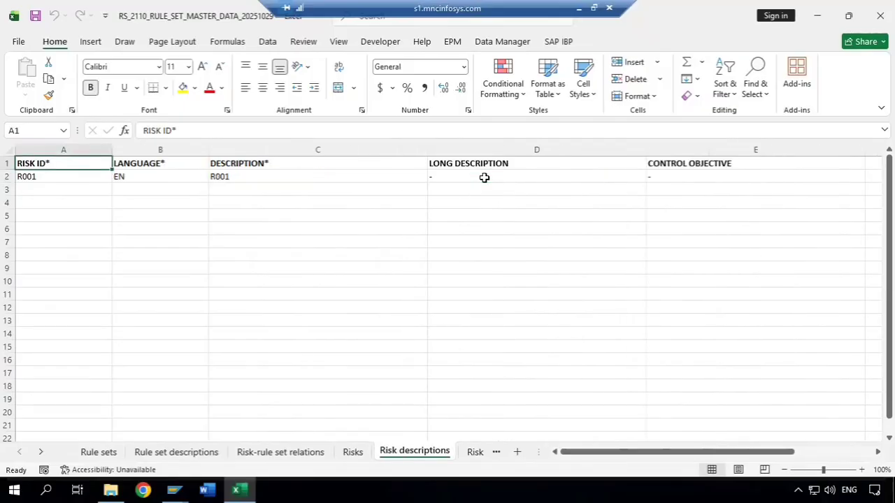
click(70, 178)
click(241, 180)
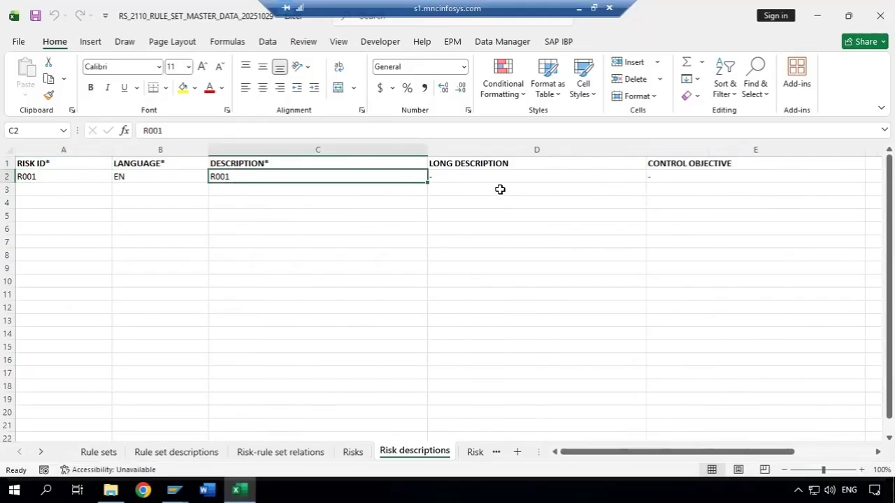
key(ctrl+Page_Down)
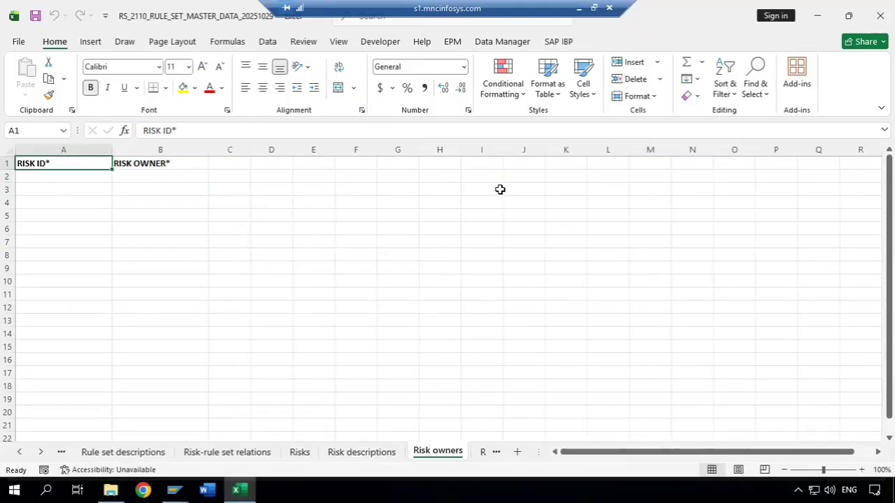
key(ctrl+Page_Down)
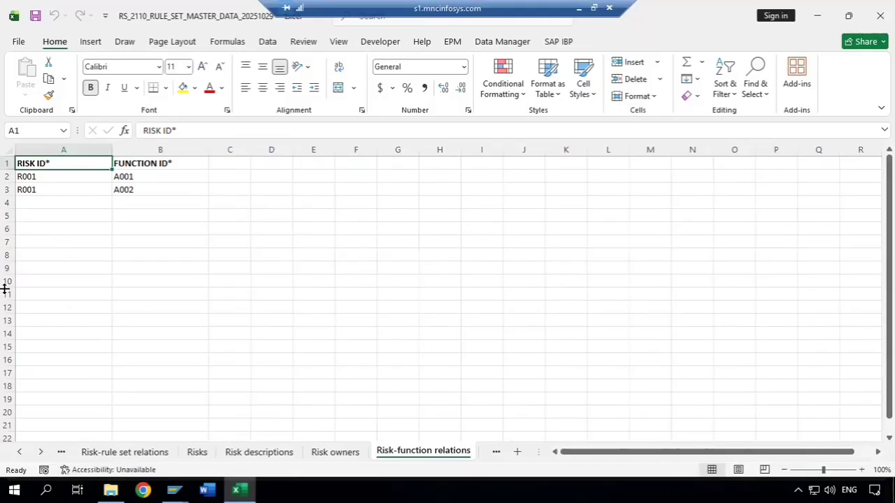
click(54, 177)
Review the Functions, Function descriptions and Function actions sheets, highlighting the IDs and actions belonging to functions A001 and A002.
key(ctrl+Page_Down)
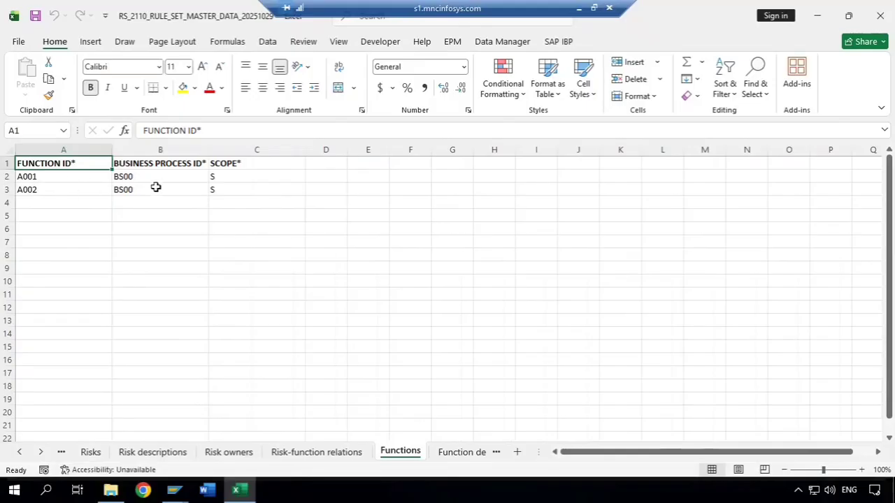
key(ctrl+Page_Down)
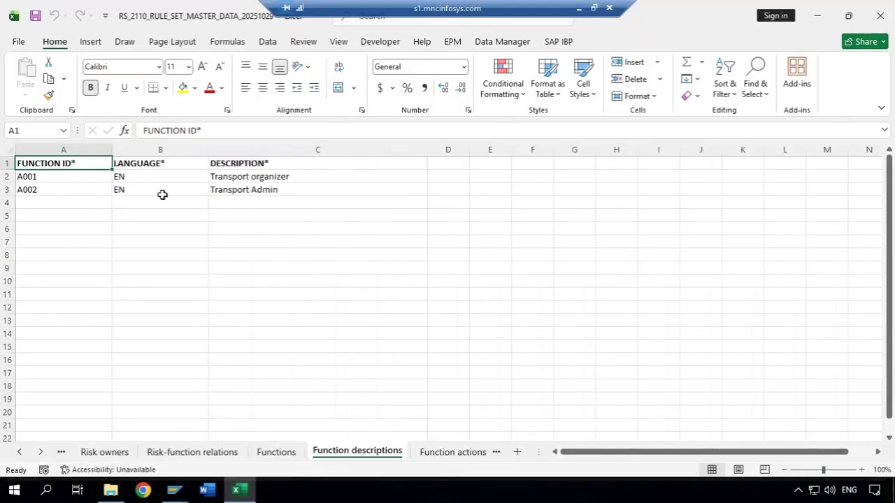
key(ctrl+Page_Down)
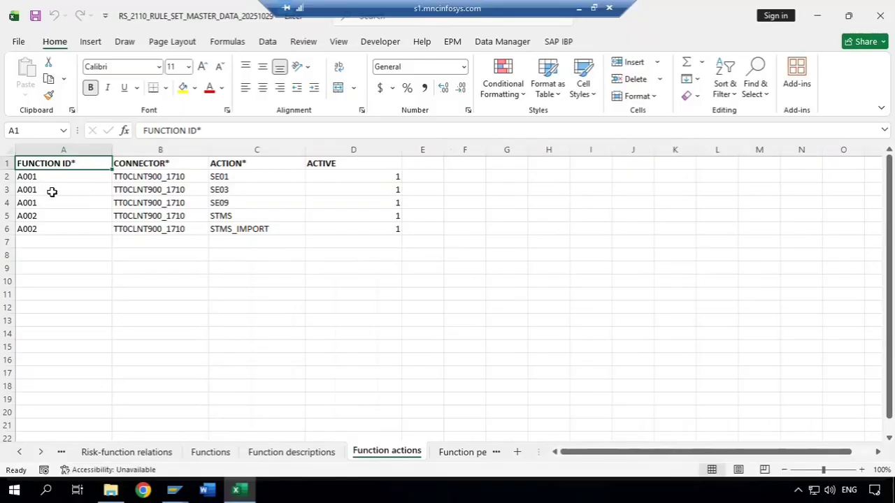
drag(35, 178, 30, 202)
drag(233, 180, 230, 202)
drag(43, 218, 42, 230)
drag(244, 219, 241, 229)
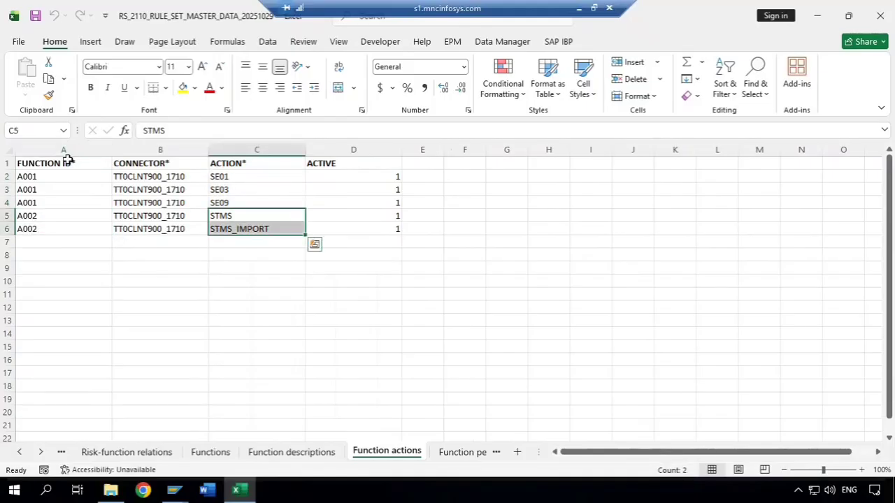
Look through the Function permissions, Business processes and Business process descriptions sheets and return to the Rule sets sheet.
key(ctrl+Page_Down)
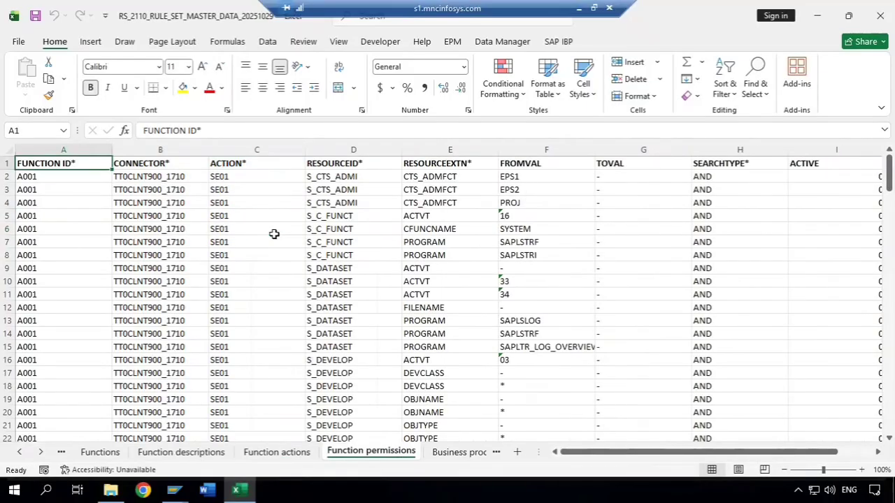
key(ctrl+Page_Down)
key(ctrl+Page_Down)
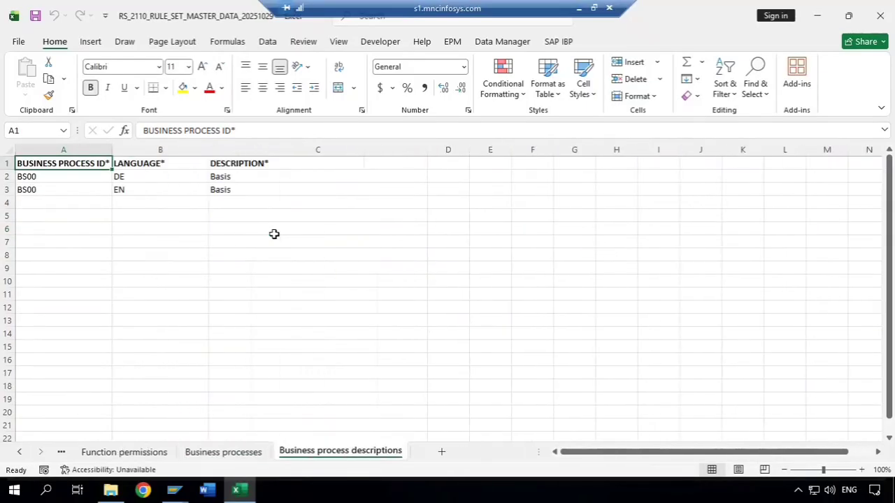
key(ctrl+Page_Up)
key(ctrl+Page_Up)
key(ctrl+Page_Up)
key(ctrl+Page_Up)
key(ctrl+Page_Up)
key(ctrl+Page_Up)
key(ctrl+Page_Up)
key(ctrl+Page_Up)
key(ctrl+Page_Up)
key(ctrl+Page_Up)
key(ctrl+Page_Up)
key(ctrl+Page_Up)
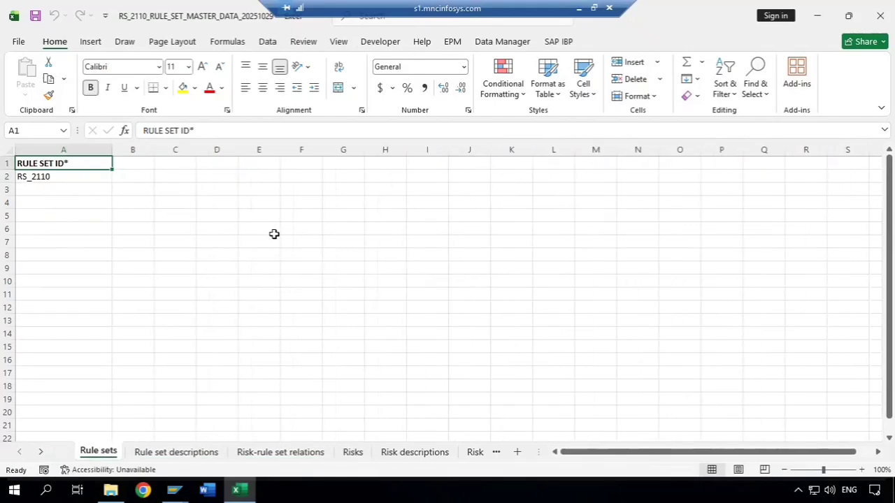
Switch to SAP, select the Upload mode, and check the template file selection dialog before cancelling it.
key(alt+Tab)
key(alt+Tab)
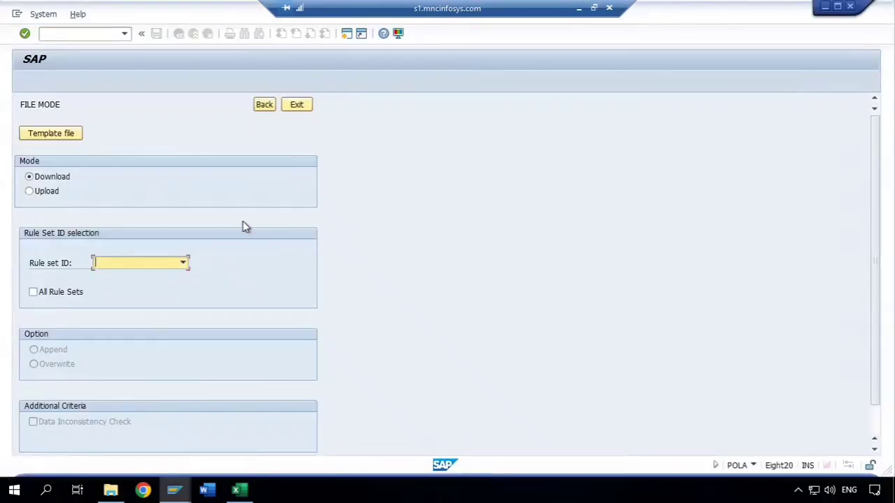
key(alt+Tab)
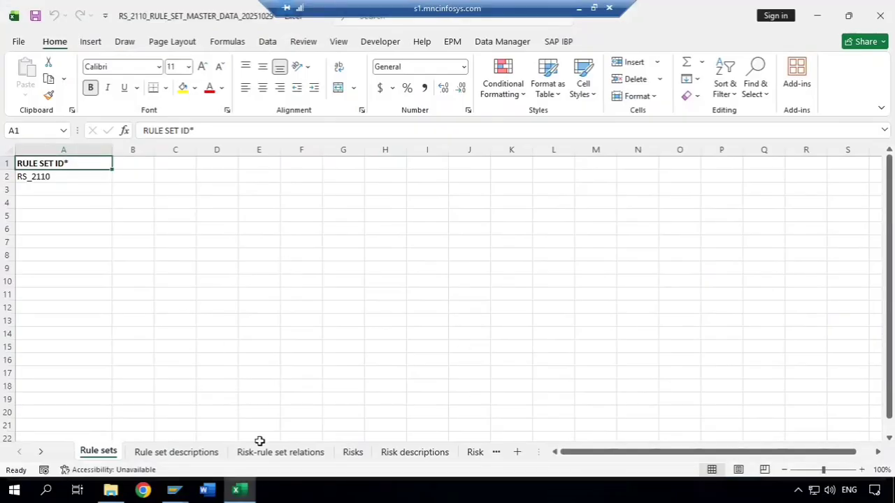
key(alt+Tab)
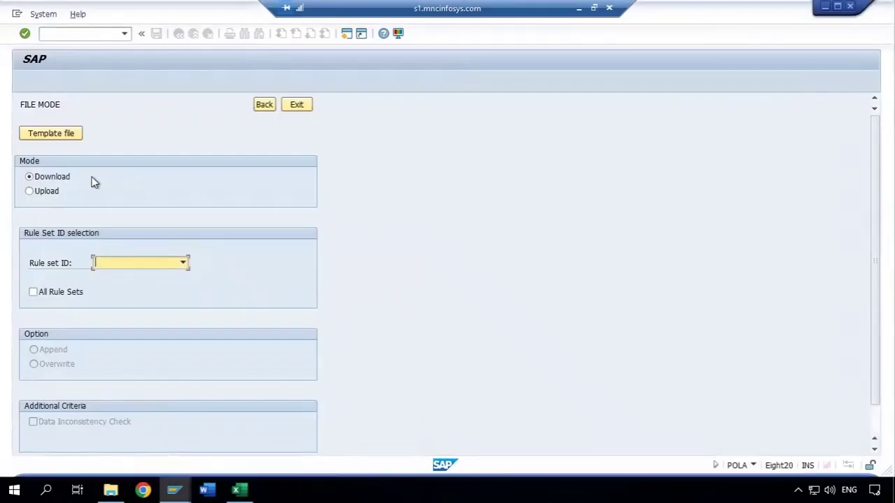
click(29, 192)
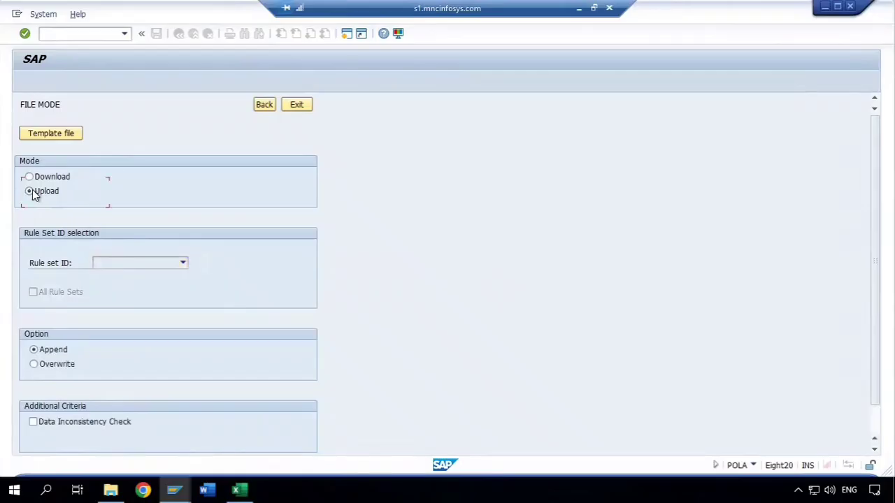
click(59, 137)
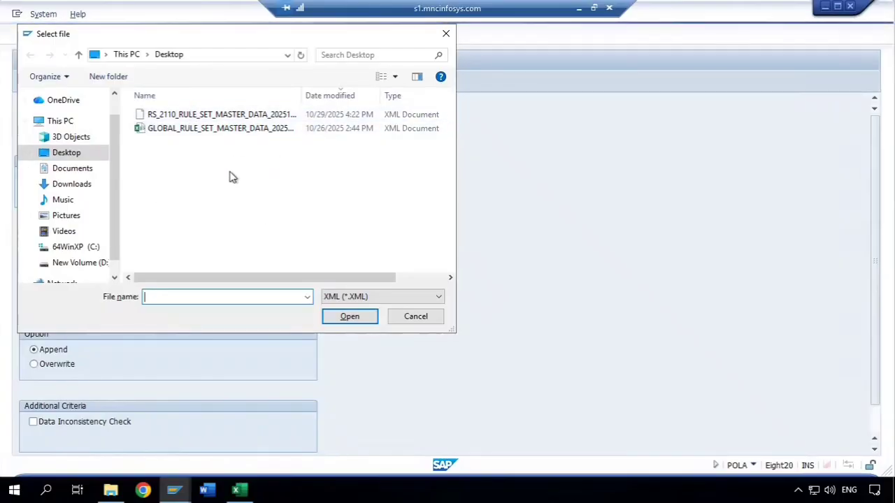
click(446, 35)
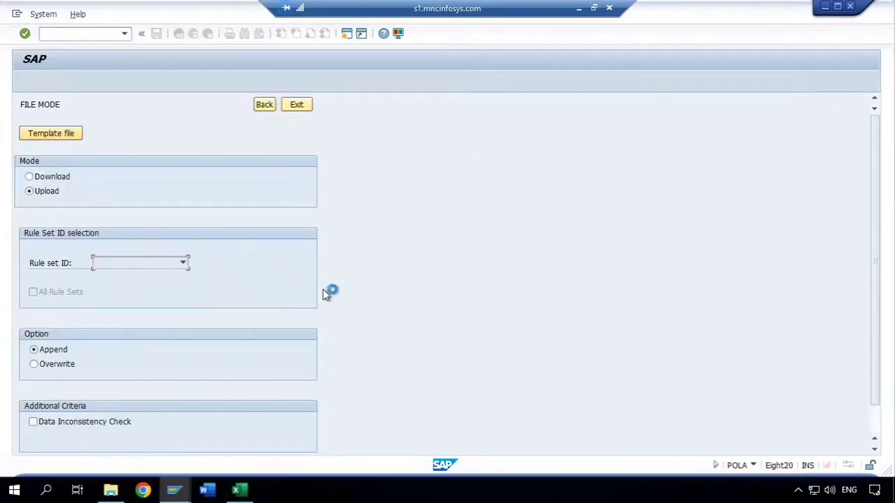
Enable Data Inconsistency Check, keep the Append option, and execute the rule set upload.
scroll(329, 294, down, 2)
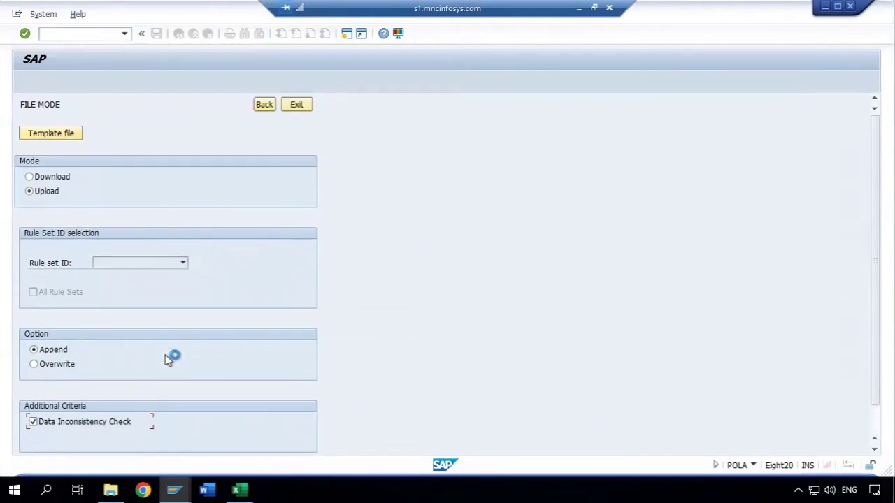
scroll(167, 360, down, 1)
click(250, 447)
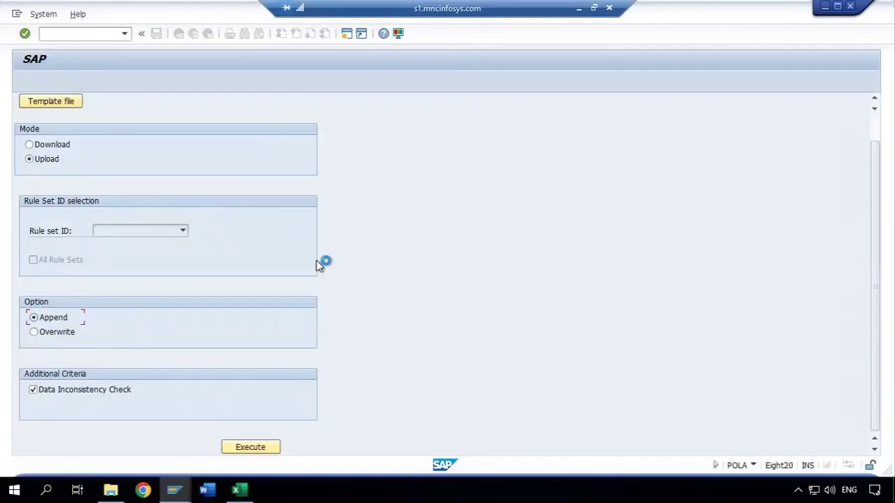
Leave file mode and return to the ABAP Editor's initial screen with /nsa38.
click(63, 33)
text(/nsa38)
key(Return)
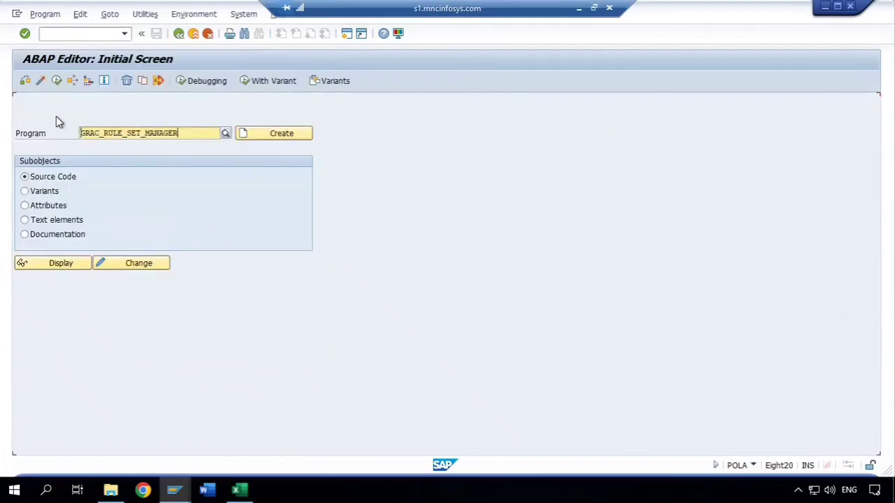
Switch to SAP Note 3468630 in Chrome and read its title, Reason and Prerequisites, and Solution.
key(alt+Tab)
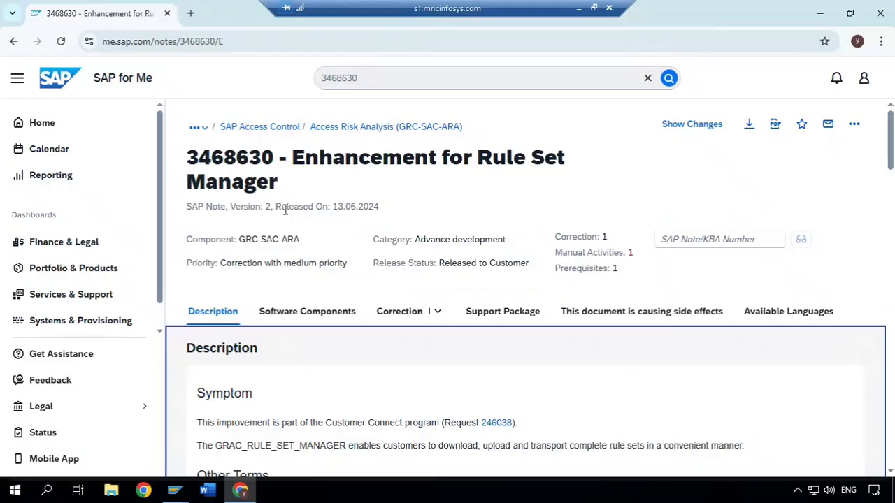
drag(198, 163, 261, 160)
click(327, 223)
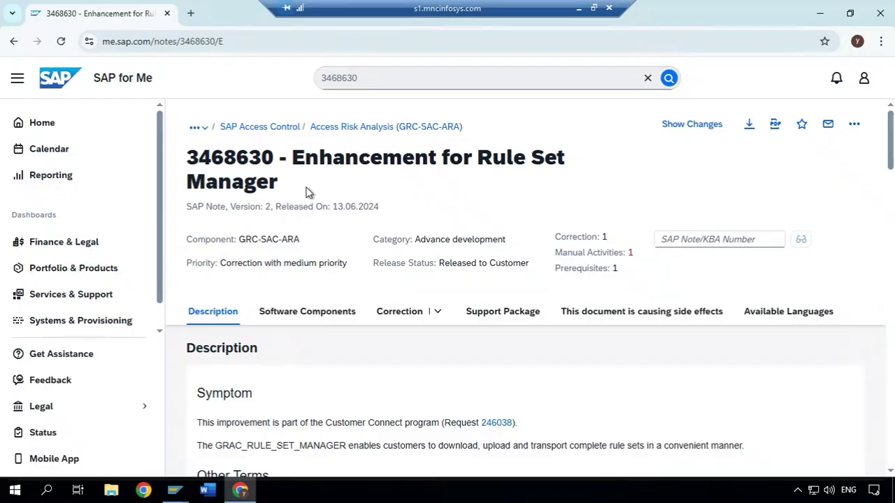
scroll(394, 266, down, 5)
right_click(394, 267)
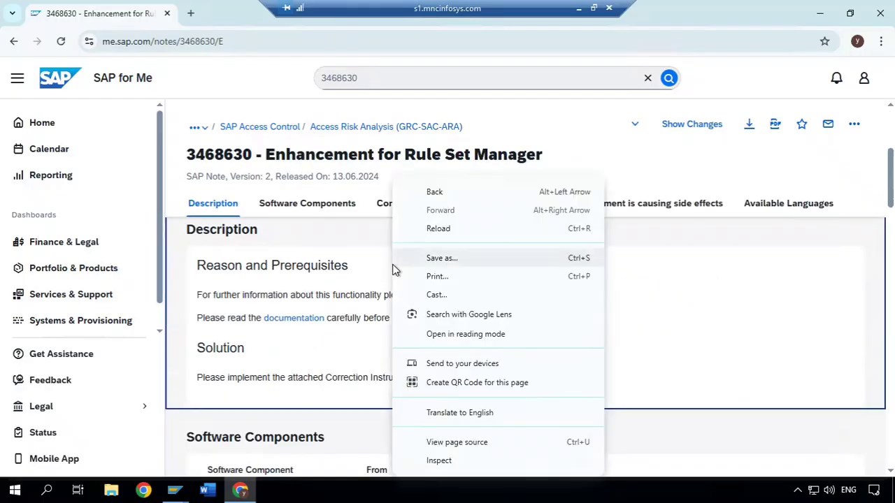
click(694, 338)
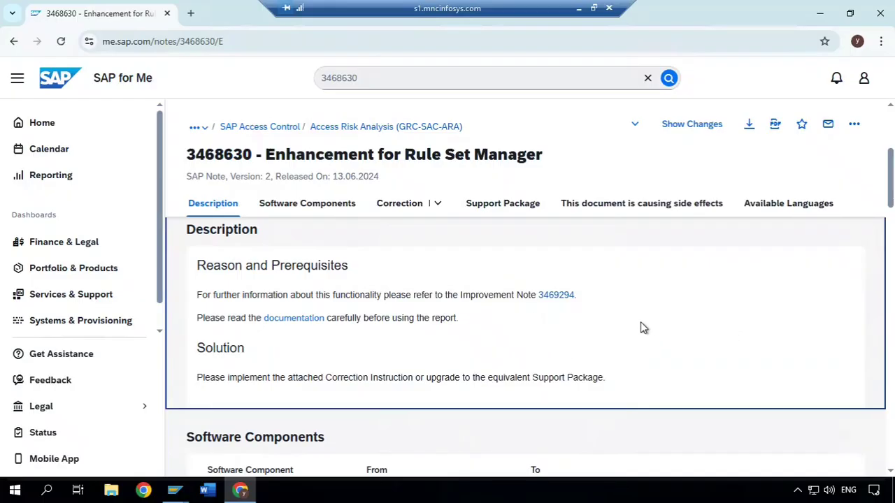
Examine the note's software components, correction prerequisites and manual post-implementation activities for the text elements.
scroll(641, 327, down, 1)
scroll(643, 327, down, 4)
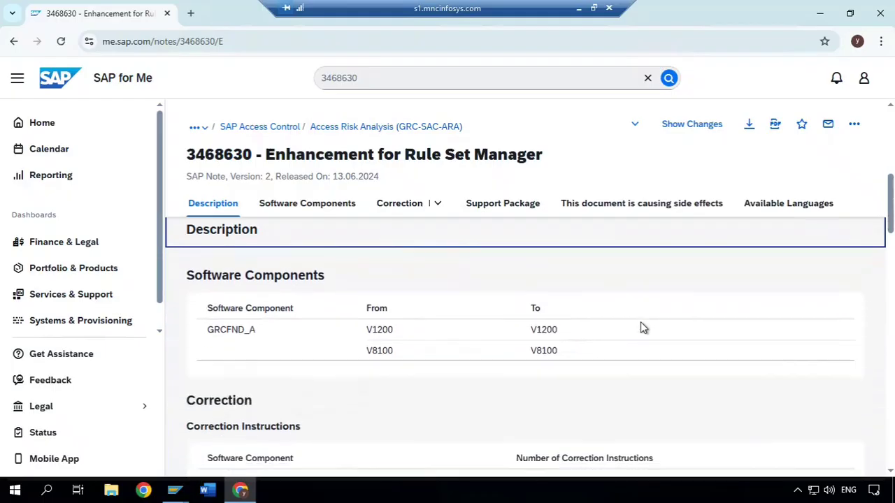
scroll(473, 354, down, 2)
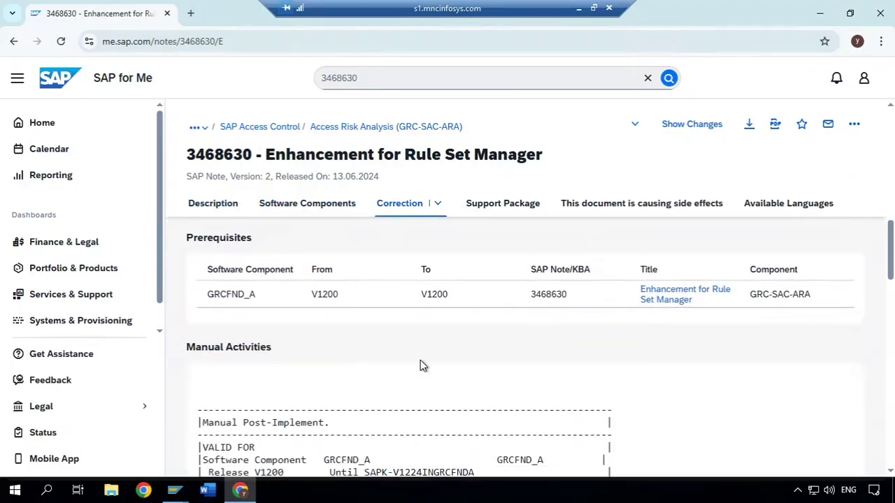
scroll(343, 356, down, 2)
scroll(342, 360, down, 1)
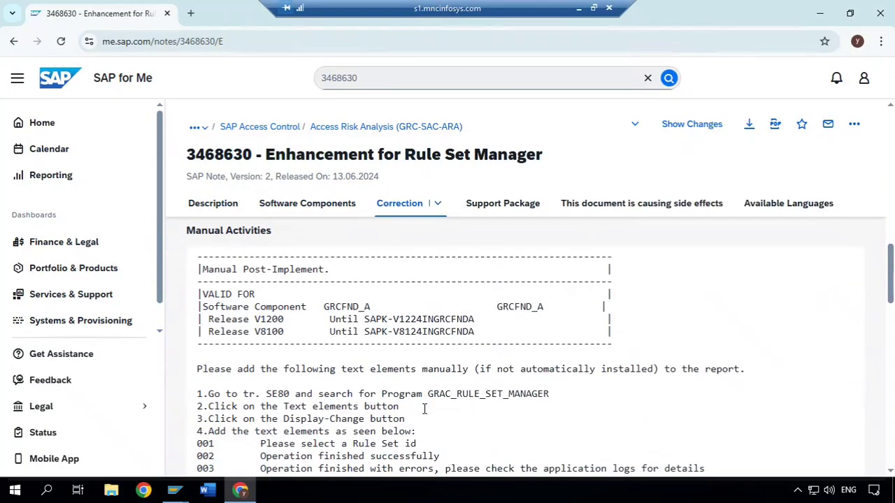
scroll(338, 381, down, 2)
scroll(339, 379, up, 2)
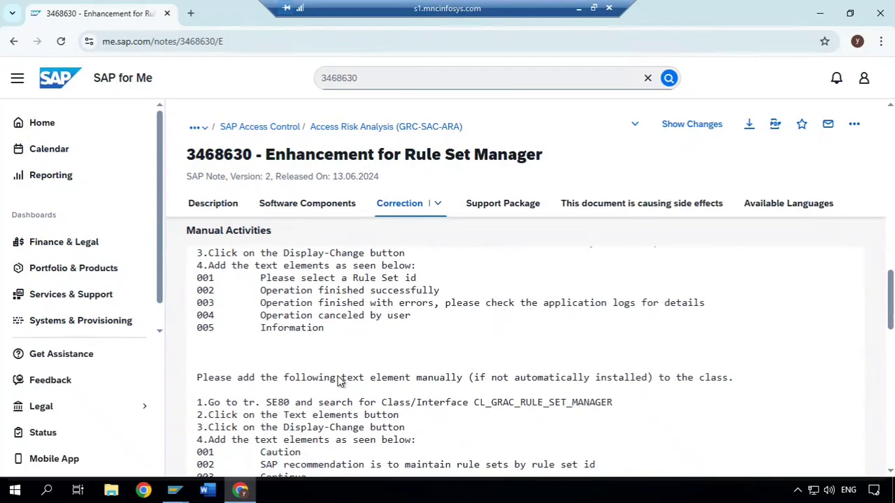
Return to the note's Description section and highlight GRAC_RULE_SET_MANAGER under Other Terms.
right_click(337, 376)
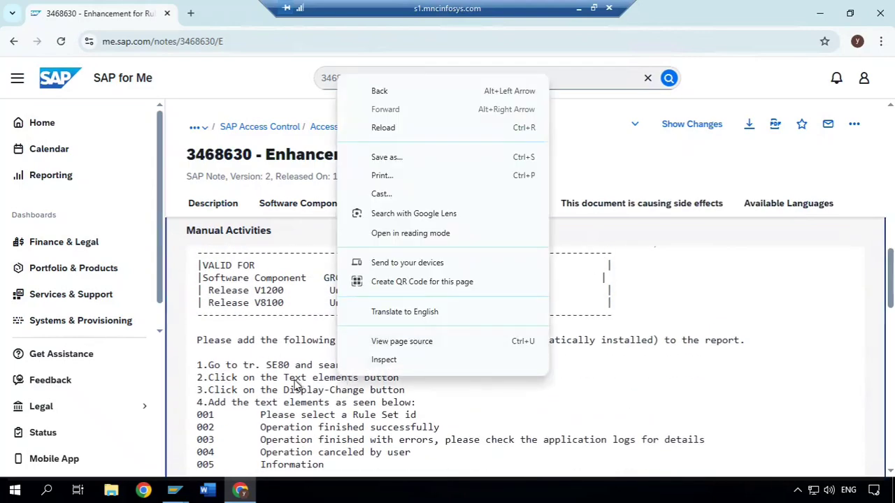
click(634, 334)
scroll(631, 343, up, 5)
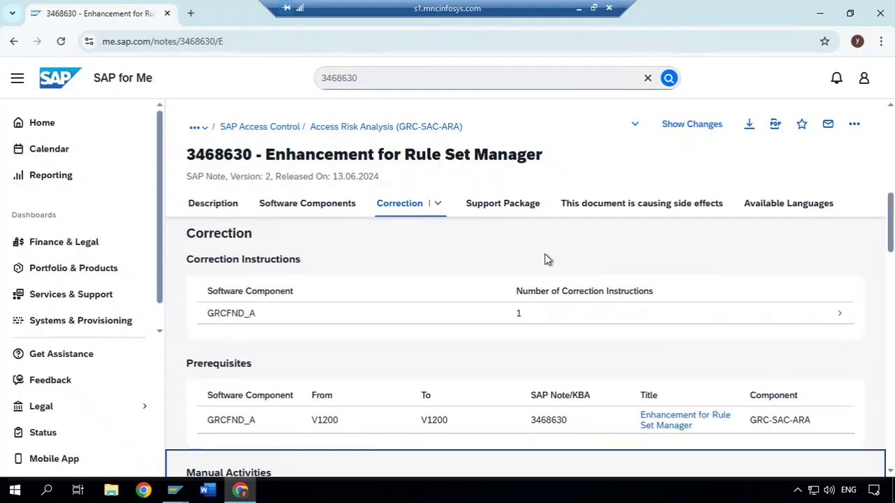
scroll(545, 258, up, 5)
drag(344, 391, 473, 387)
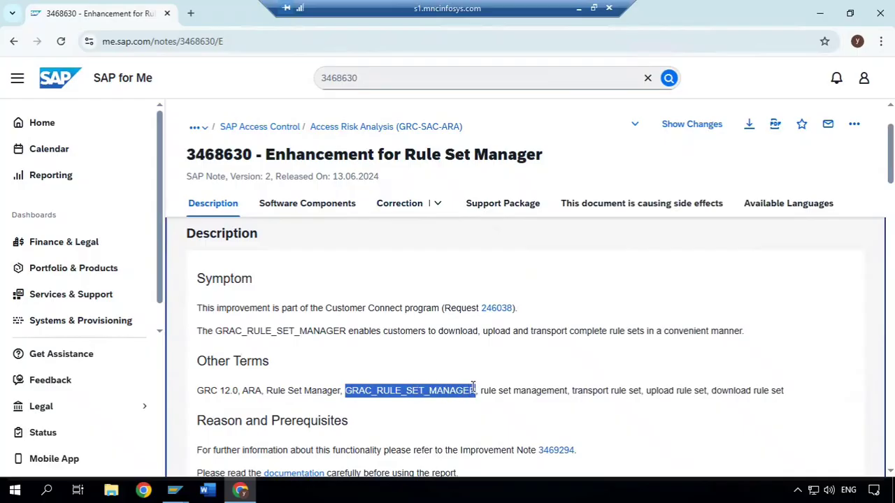